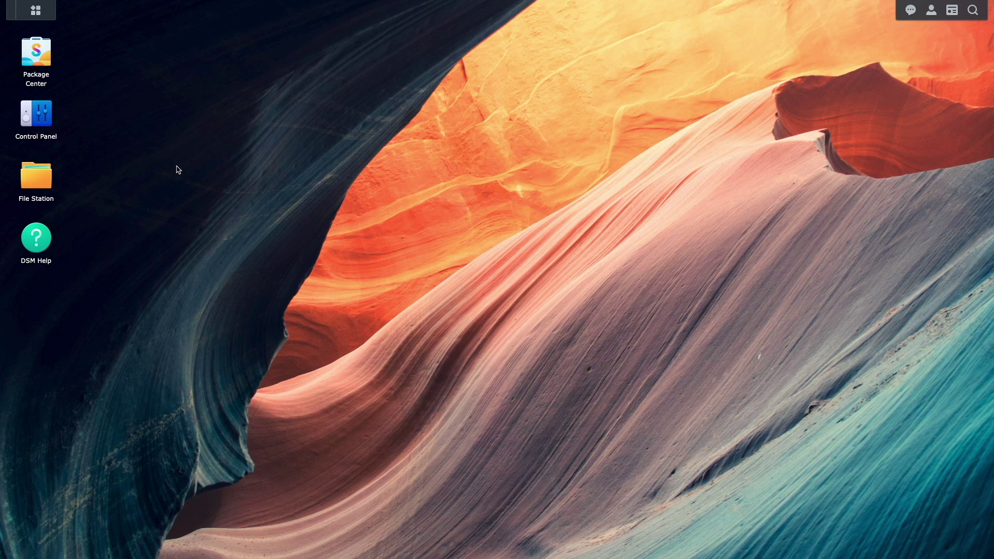
Search Package Center for 'tailscale' and install the Tailscale package
left_click(57, 66)
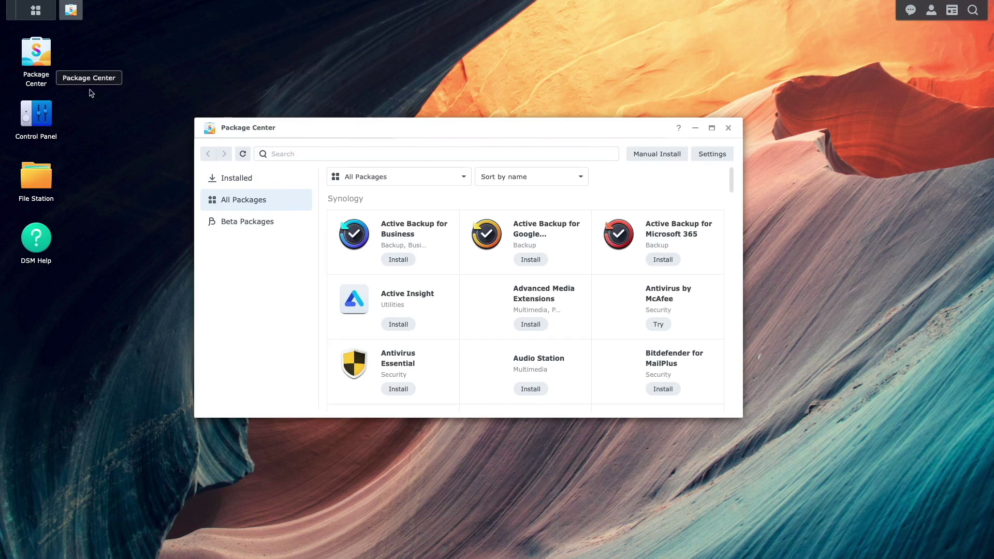
type("tailscale")
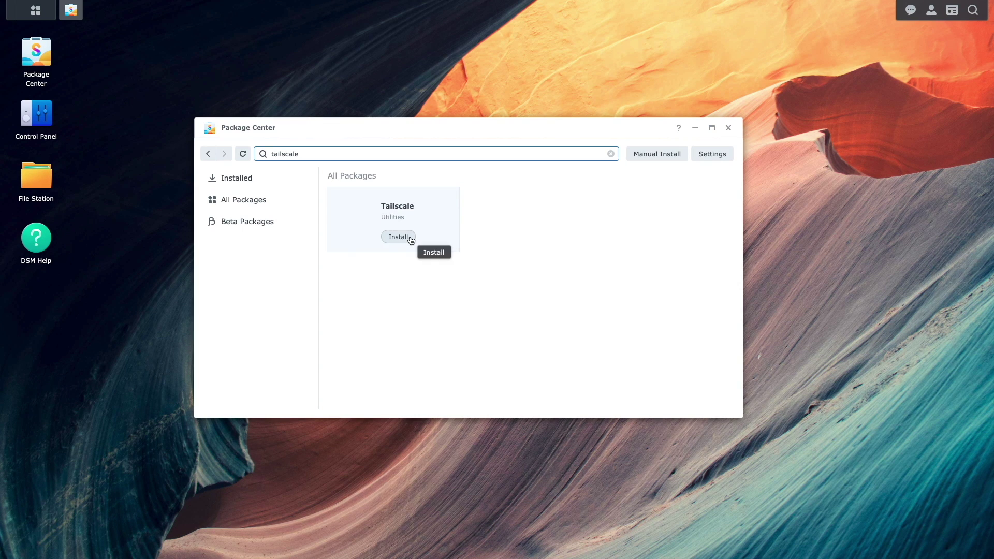
left_click(404, 235)
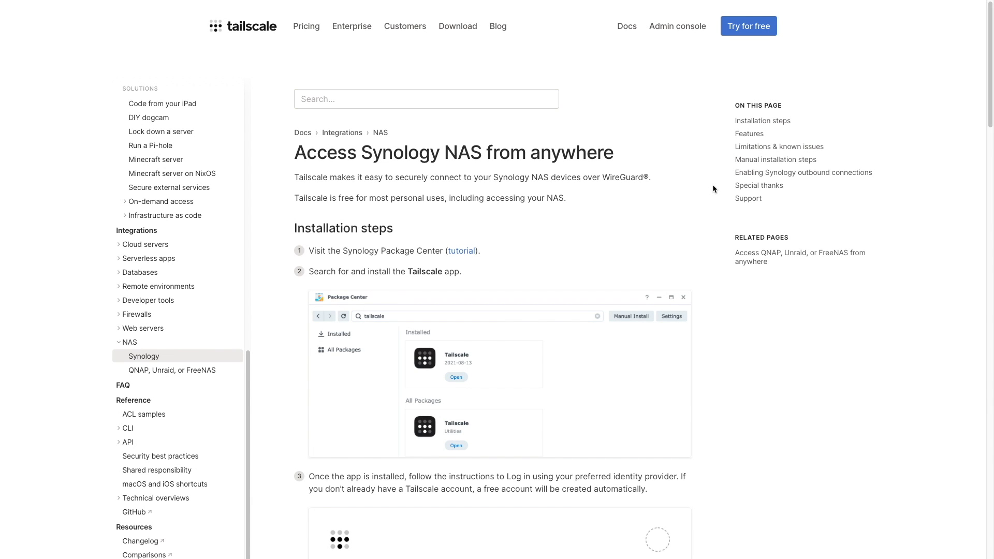
Jump to the 'Enabling Synology outbound connections' section of the Tailscale Synology docs
left_click(749, 174)
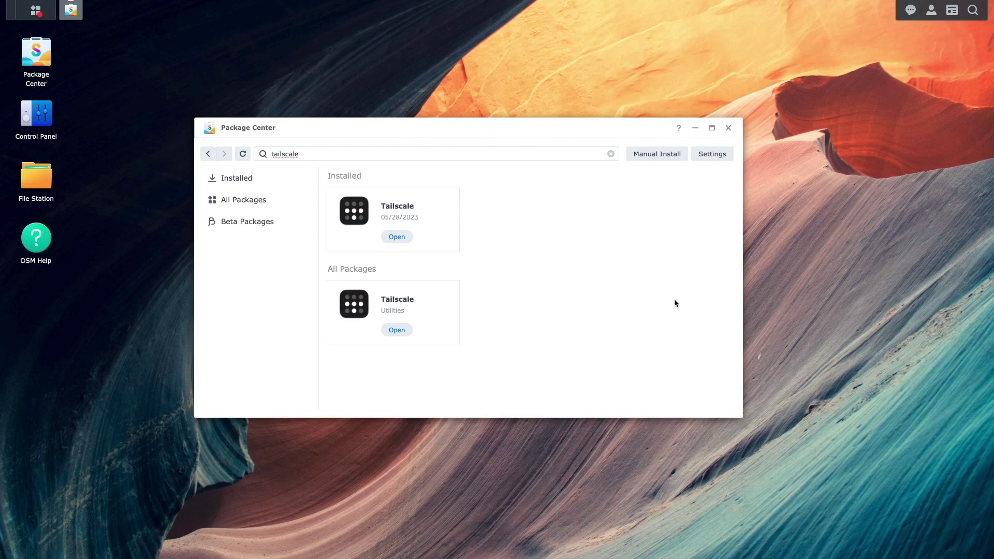
In Control Panel's Task Scheduler, create a triggered task with a user-defined script
left_click(729, 128)
left_click(54, 119)
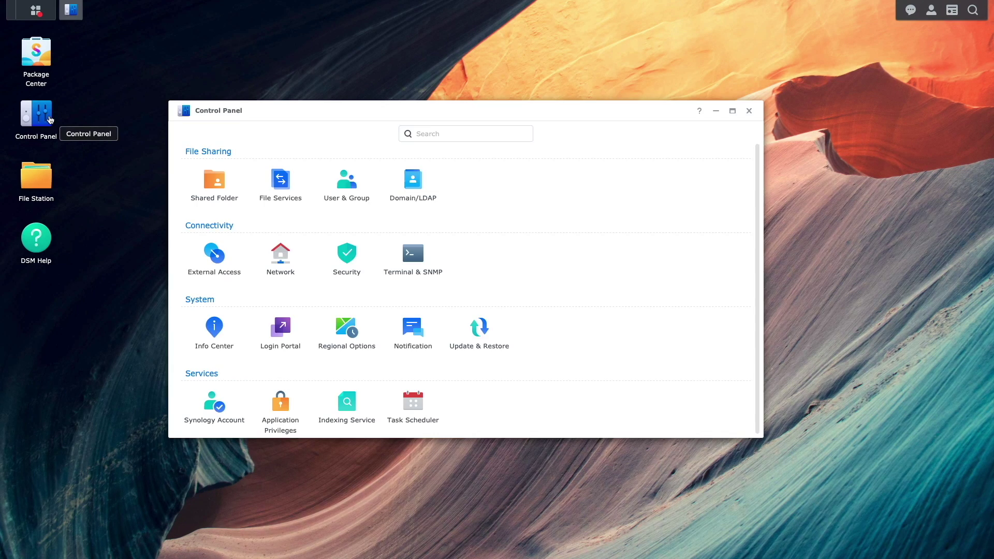
left_click(387, 396)
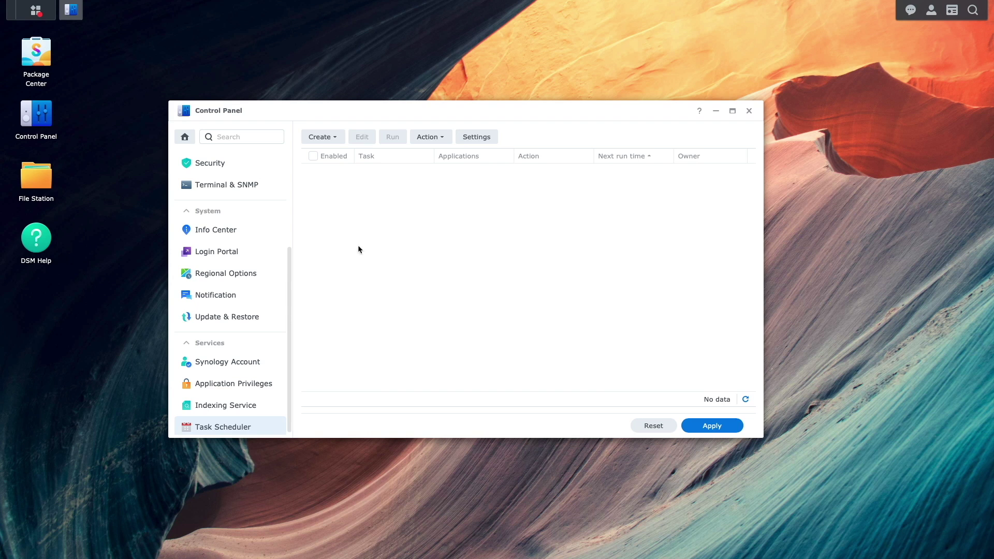
left_click(337, 138)
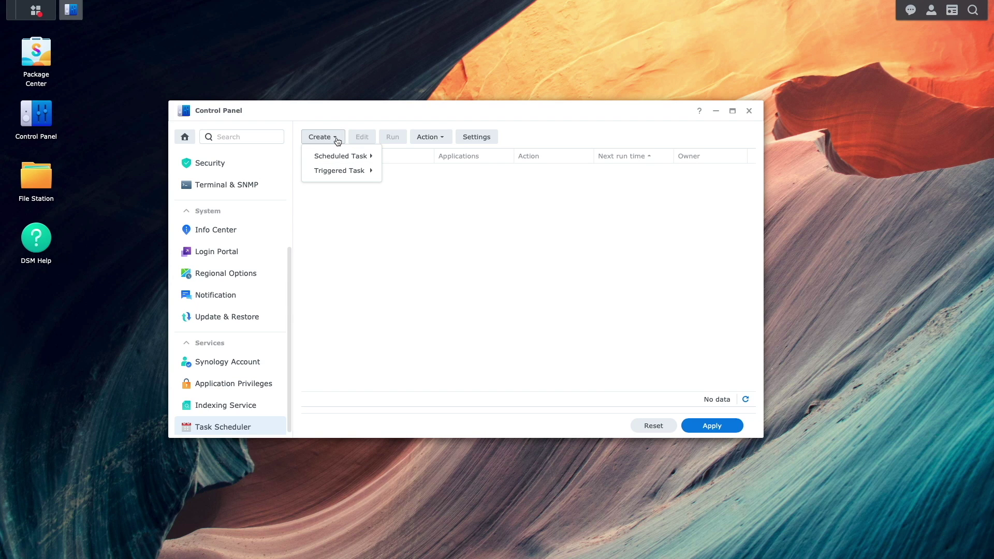
mouse_move(348, 171)
left_click(401, 179)
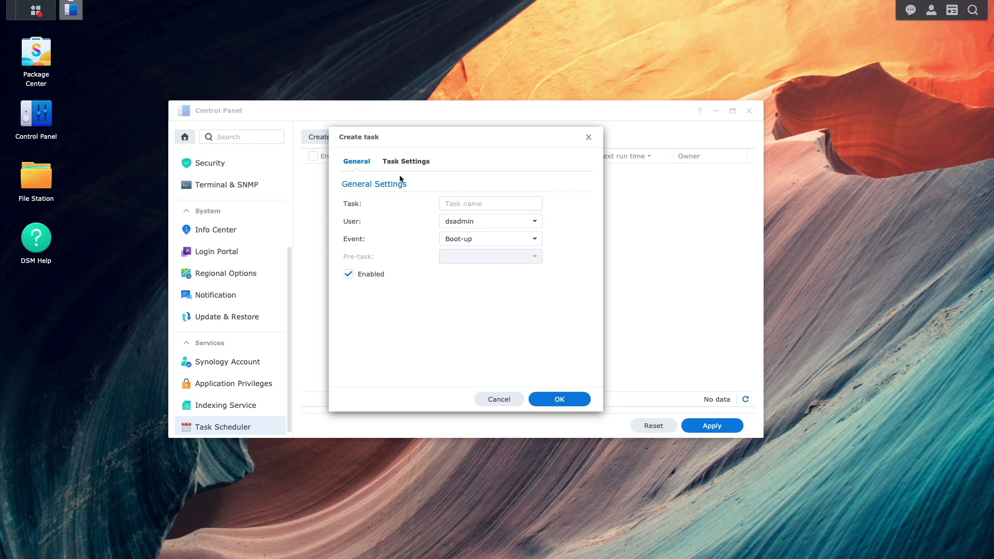
Name it 'Tailscale Outbund Connections', run as root, paste the Tailscale command and save
left_click(469, 204)
type("Tailscale Outbu")
type("nd Connections")
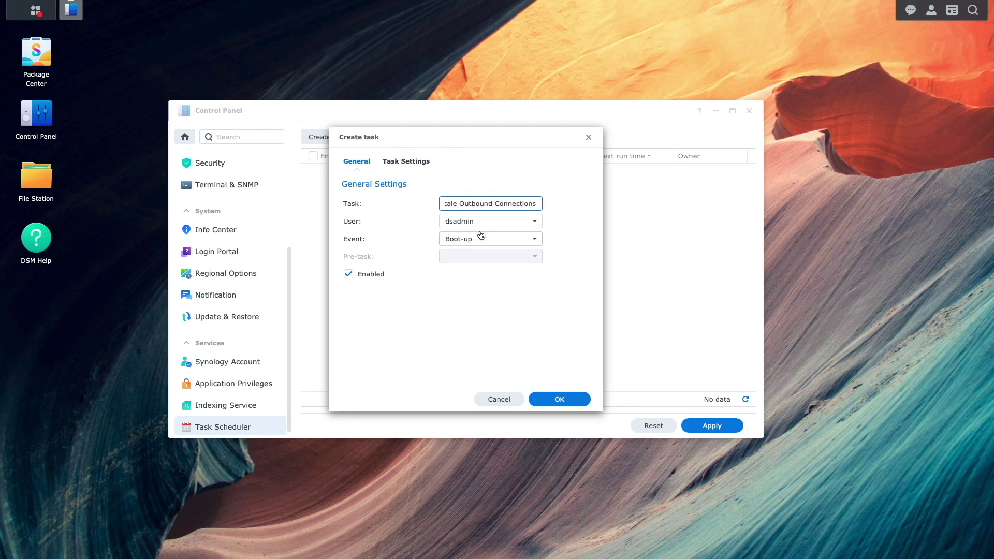
left_click(514, 223)
left_click(493, 244)
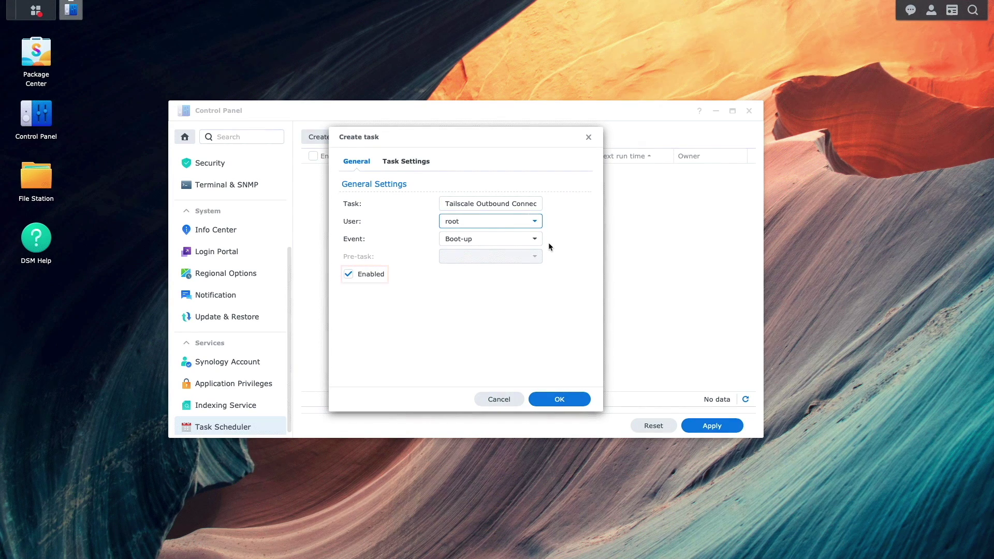
left_click(419, 162)
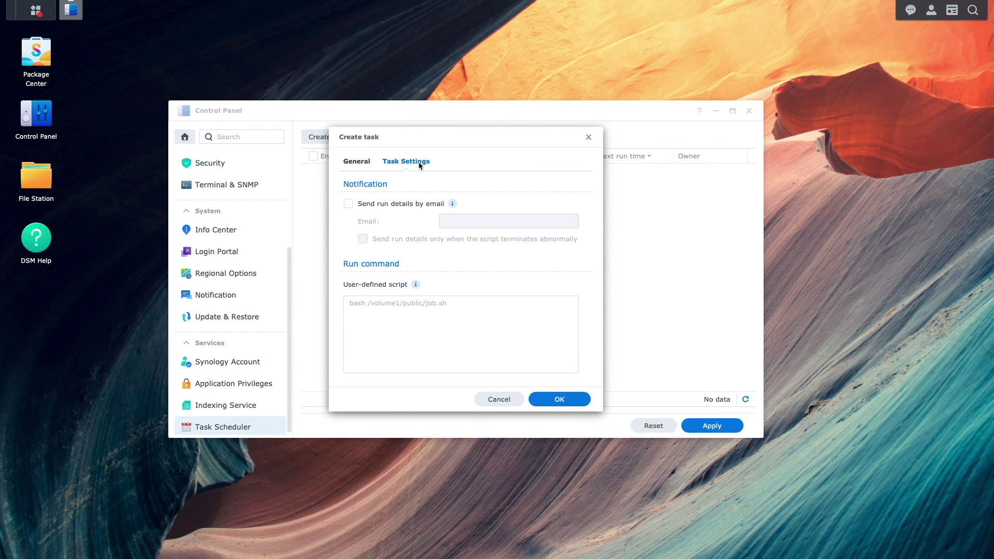
left_click(441, 305)
key("ctrl+v")
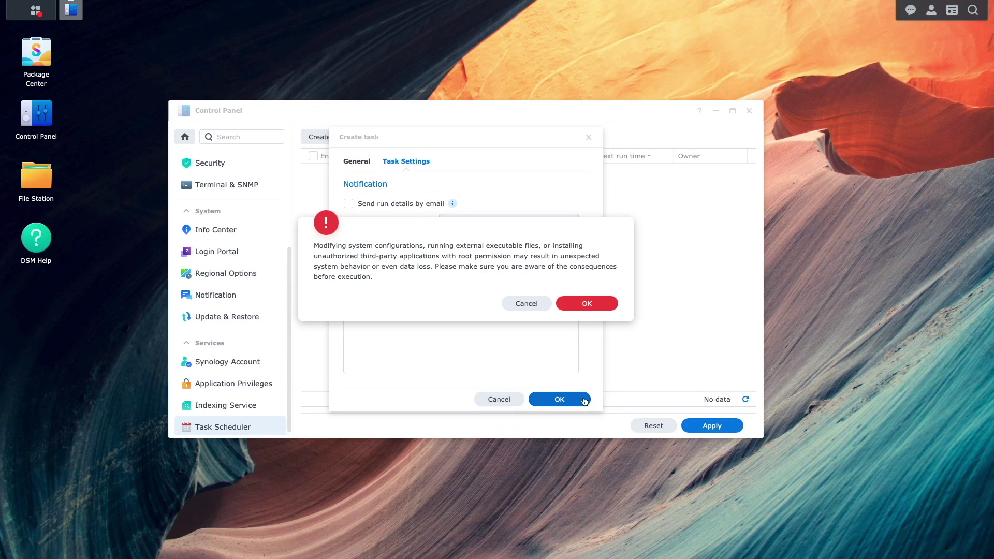
left_click(612, 307)
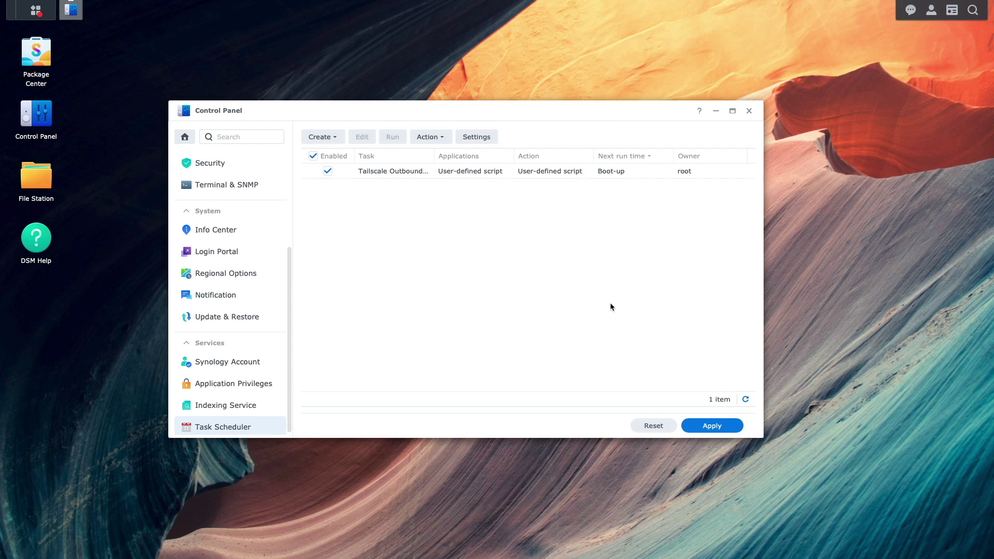
Restart the NAS from the account menu and confirm the restart
left_click(931, 10)
left_click(915, 78)
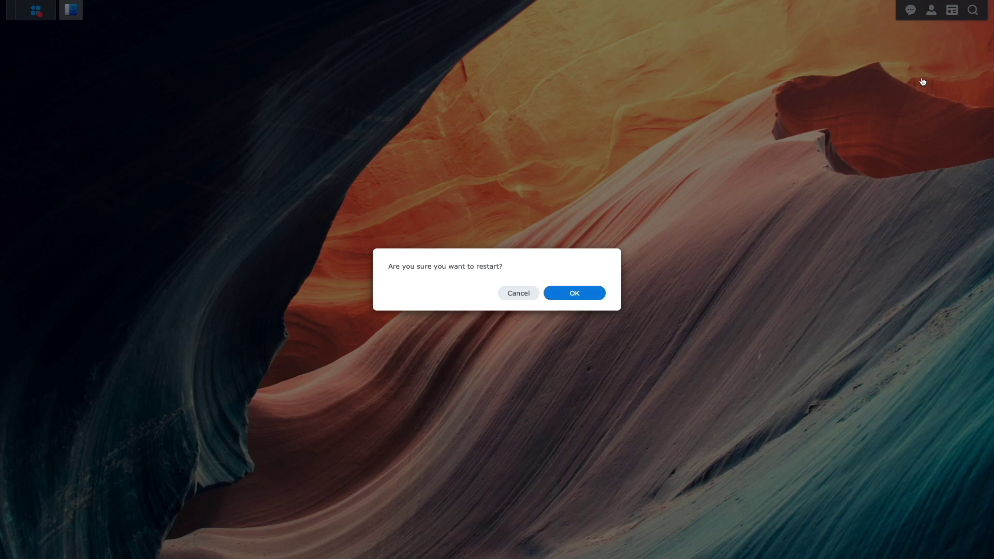
left_click(595, 296)
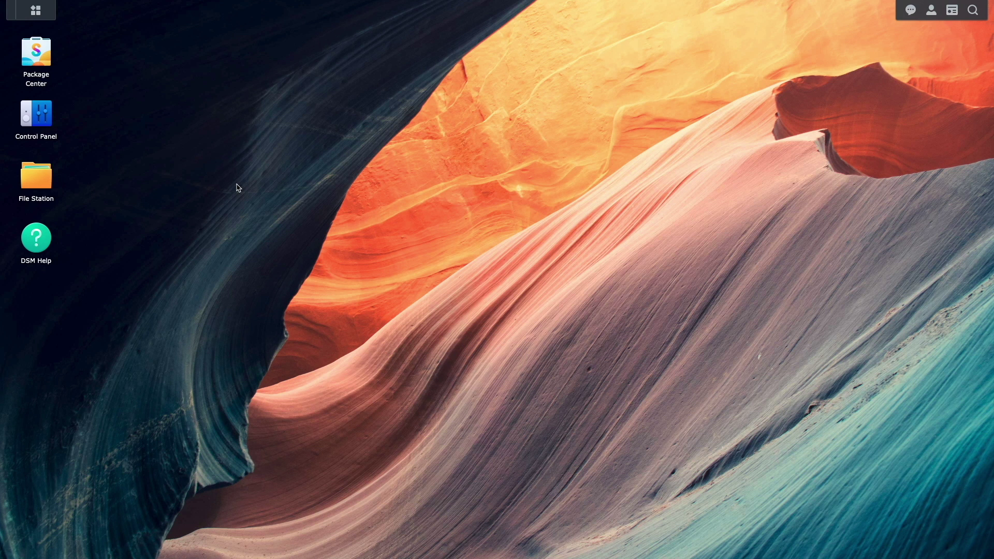
Enable the SSH service in Control Panel's Terminal & SNMP settings and apply it
left_click(51, 115)
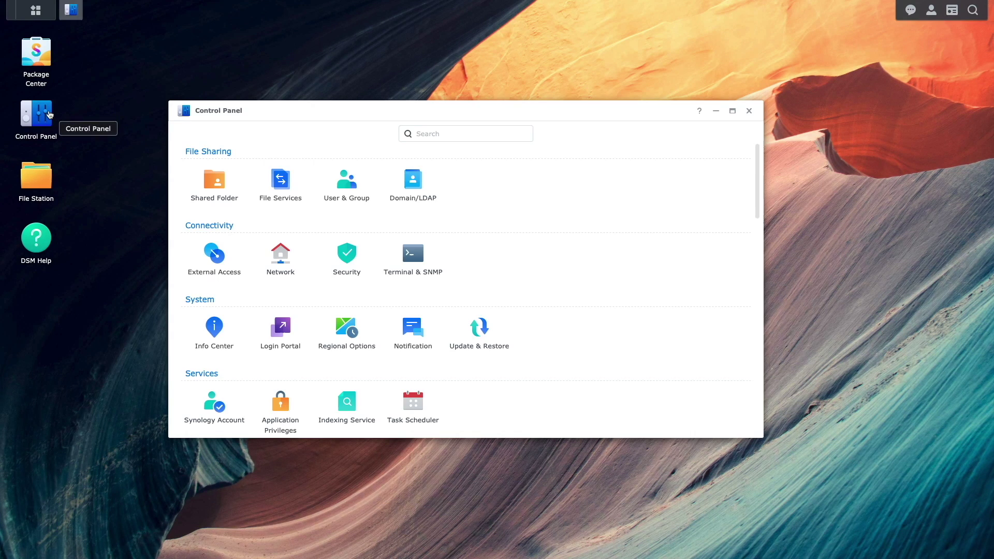
left_click(409, 259)
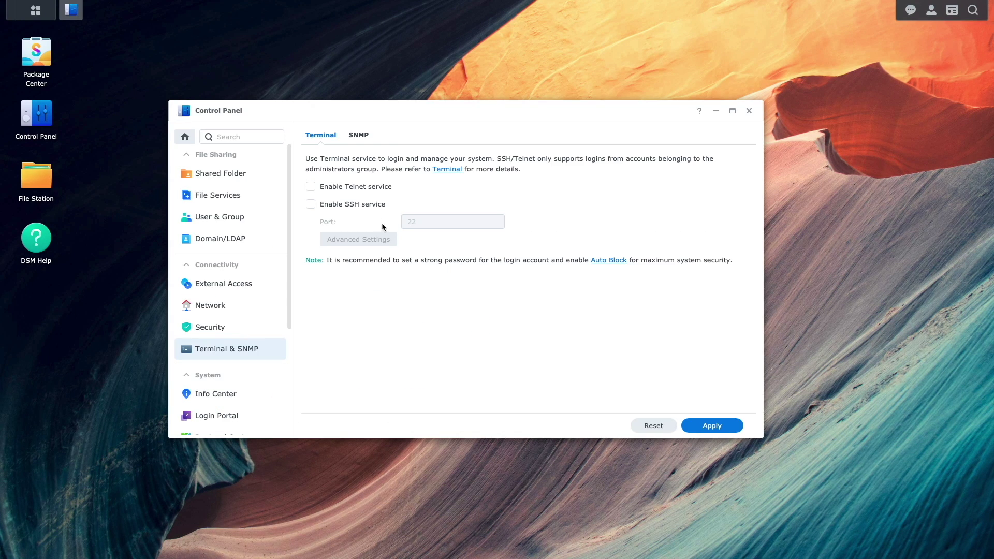
left_click(329, 206)
left_click(712, 426)
left_click(596, 303)
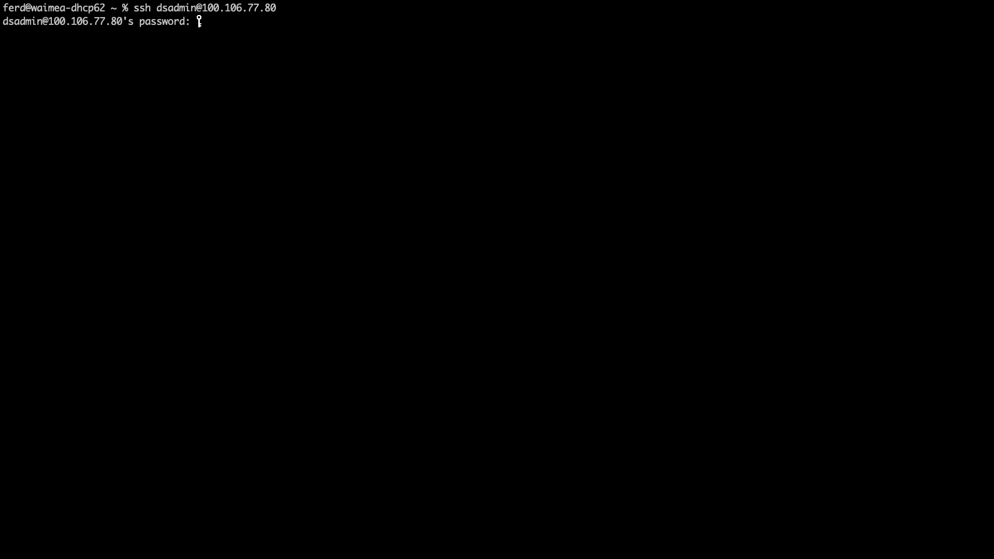
SSH into the NAS with the account password and enter 'sudo ping 100.123.165.78'
key("Return")
type("sudo ping 100.123.16")
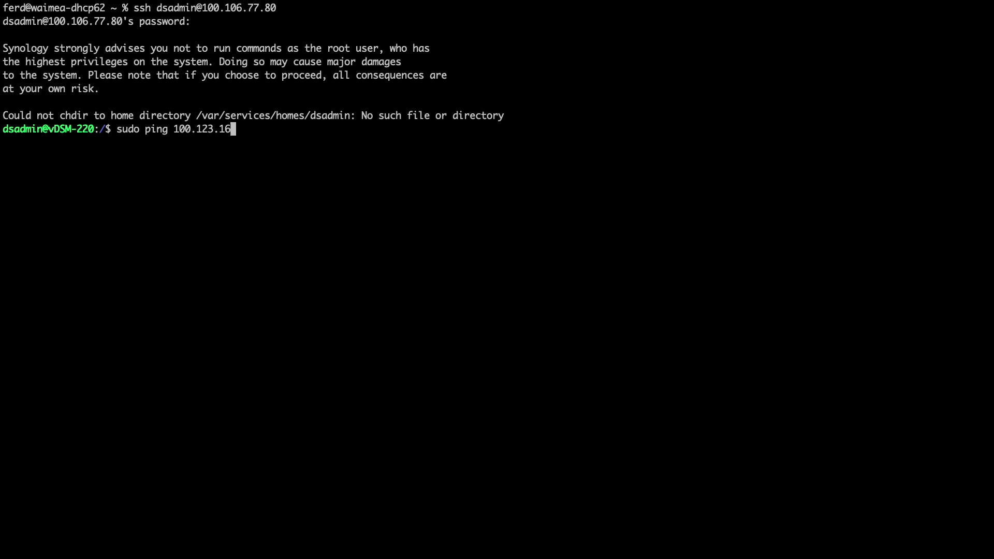
type("5.78")
key("Return")
key("Return")
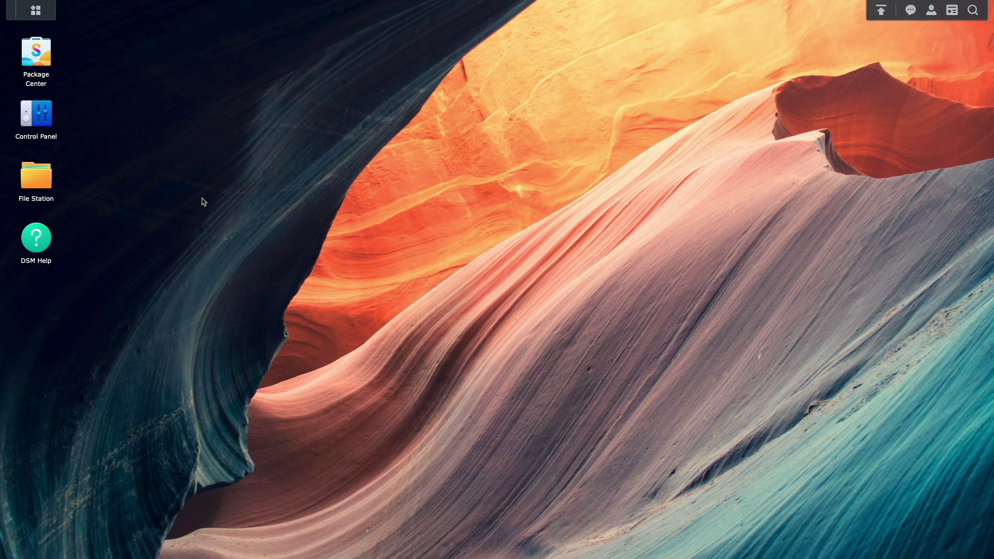
Search Package Center for 'hyper' and install the Hyper Backup Vault package
left_click(58, 70)
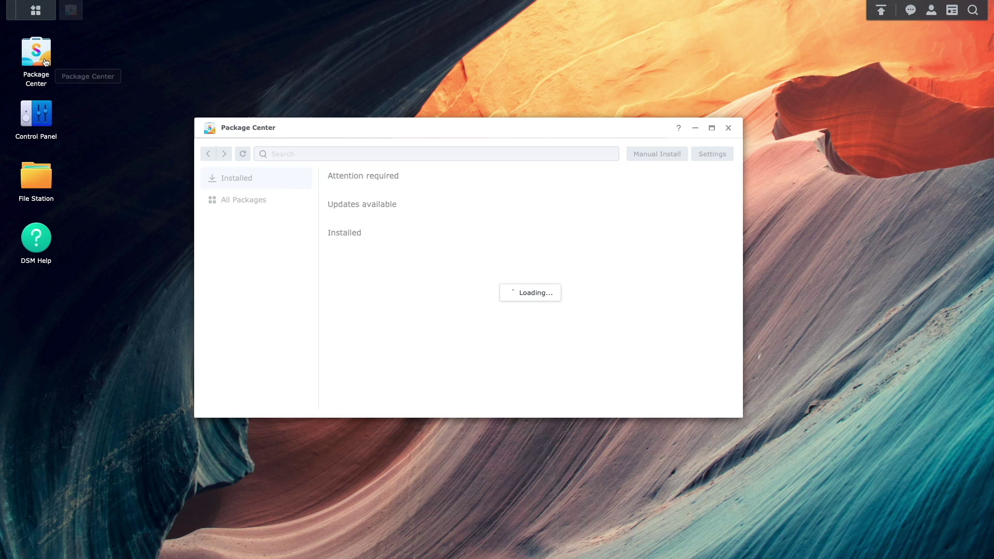
type("hyper")
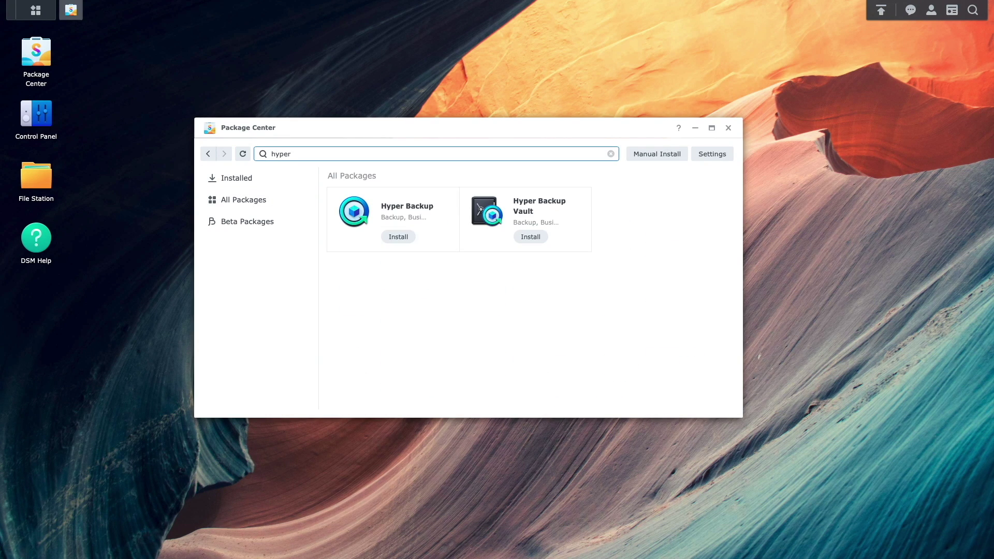
left_click(385, 237)
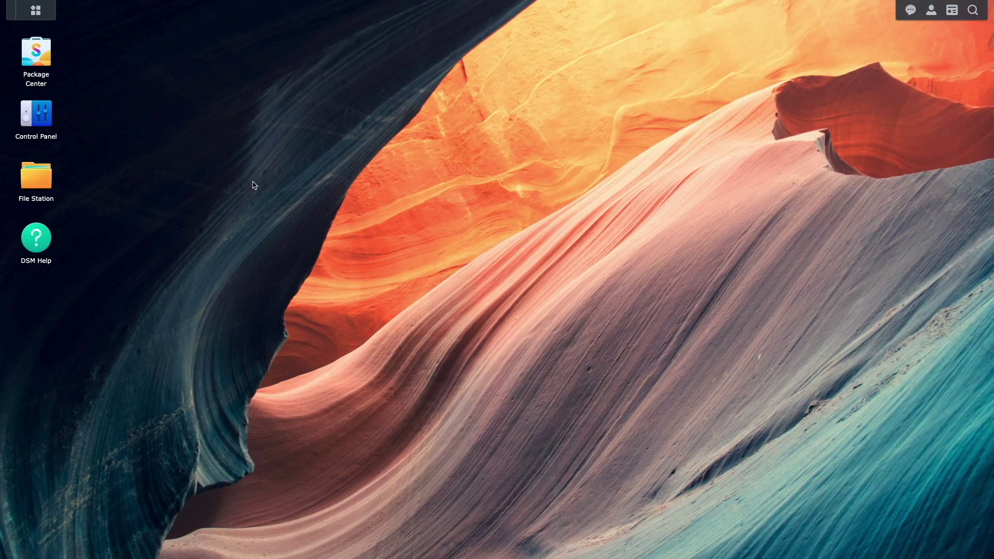
left_click(51, 46)
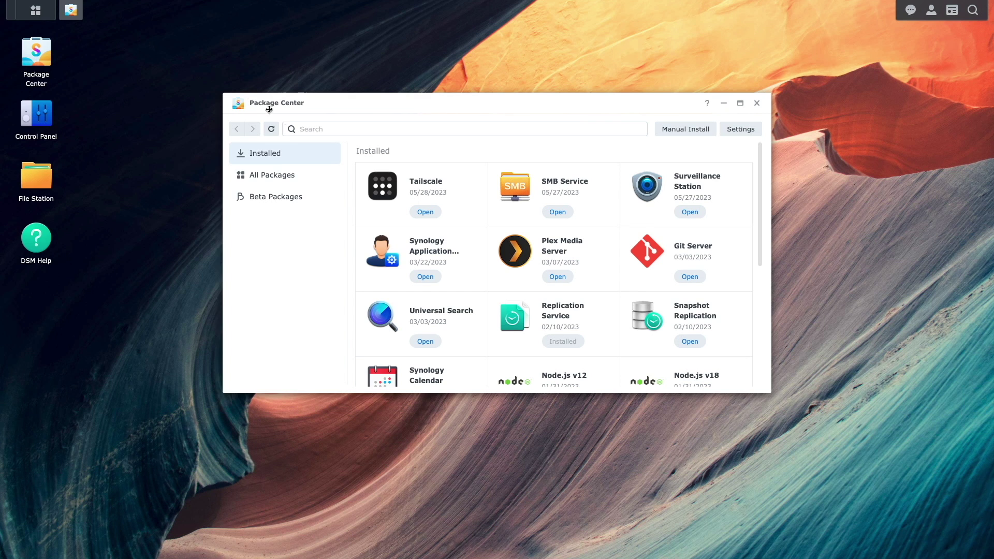
left_click(308, 128)
type("hyper")
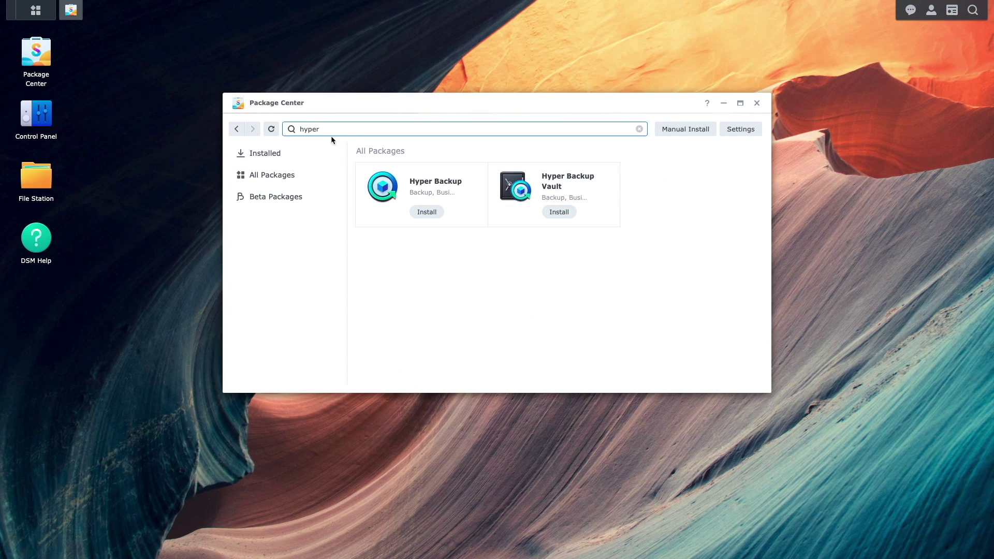
left_click(546, 213)
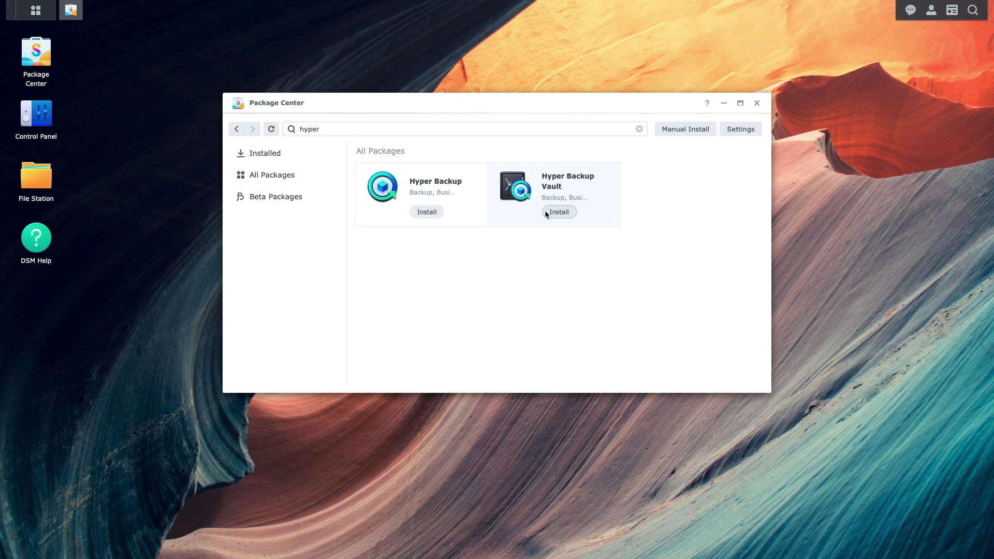
left_click(546, 213)
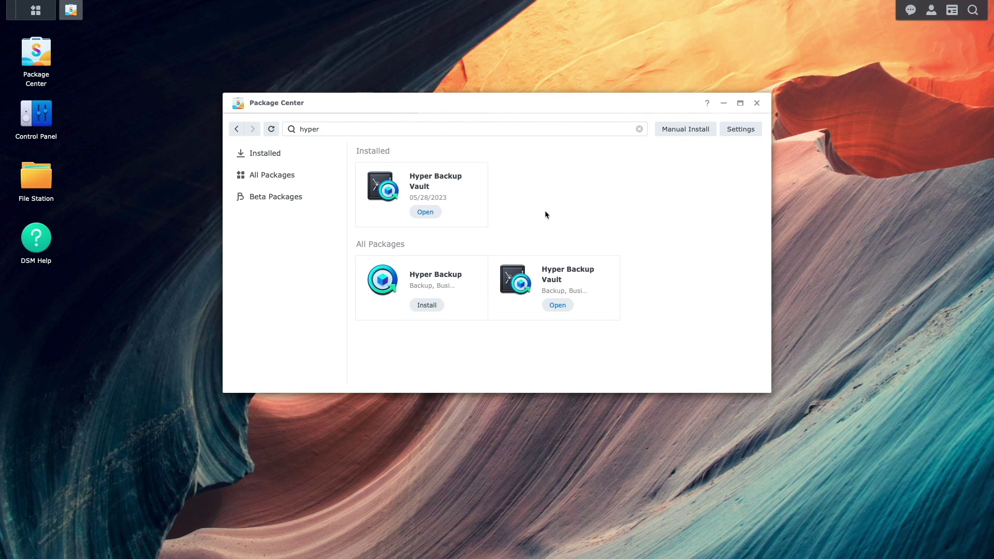
Create shared folder 'FolderForBackups' on Volume 1, unencrypted, with default permissions
left_click(758, 105)
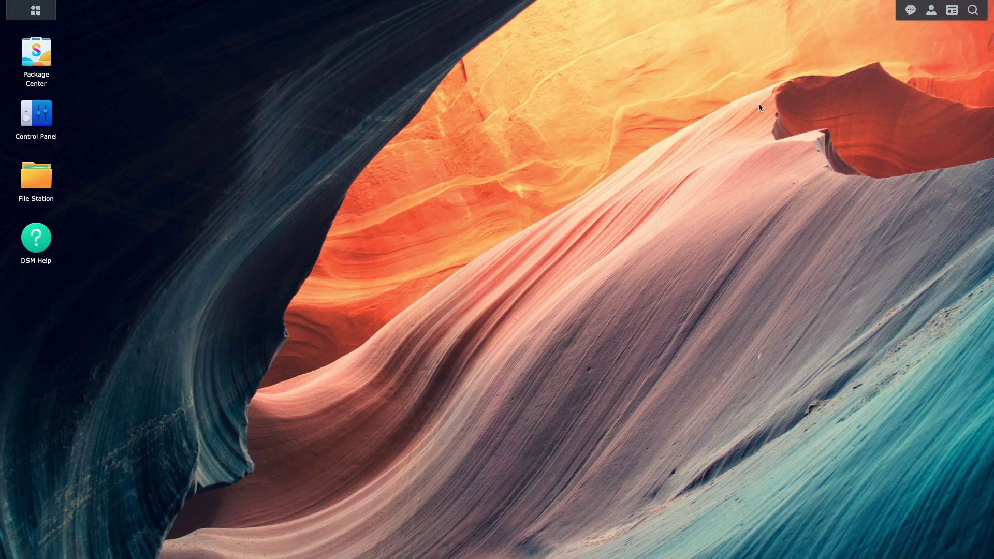
left_click(36, 123)
left_click(227, 142)
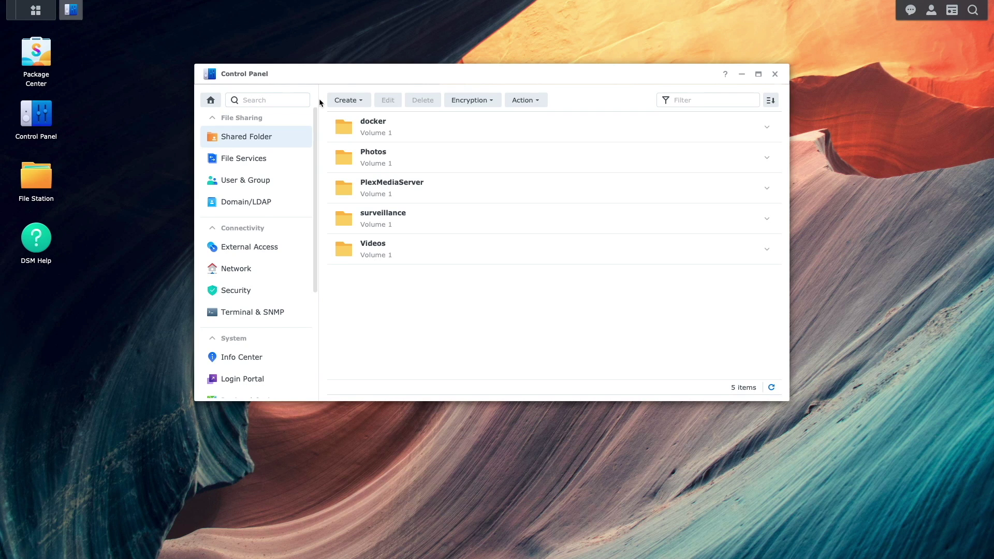
left_click(343, 100)
left_click(336, 118)
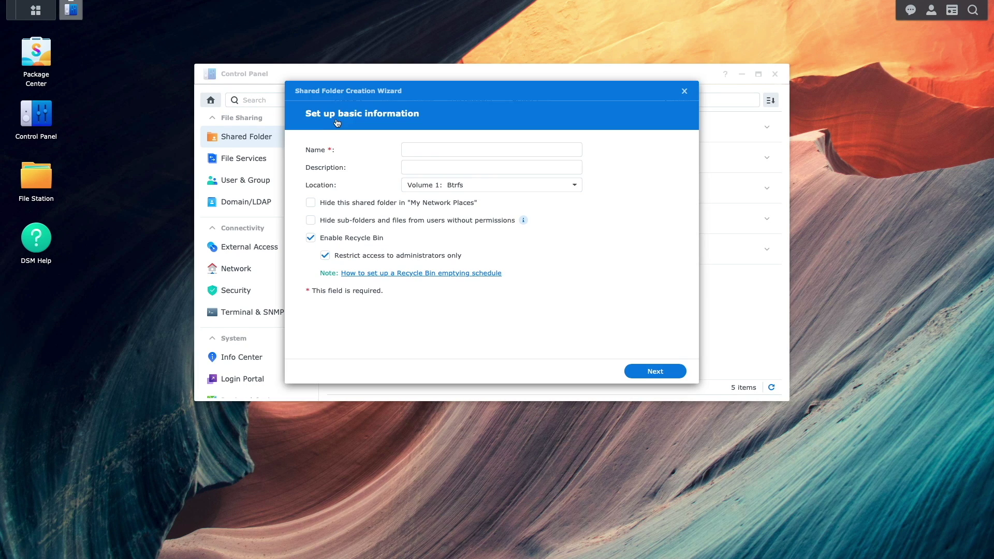
left_click(414, 151)
type("FolderForBackups")
left_click(630, 372)
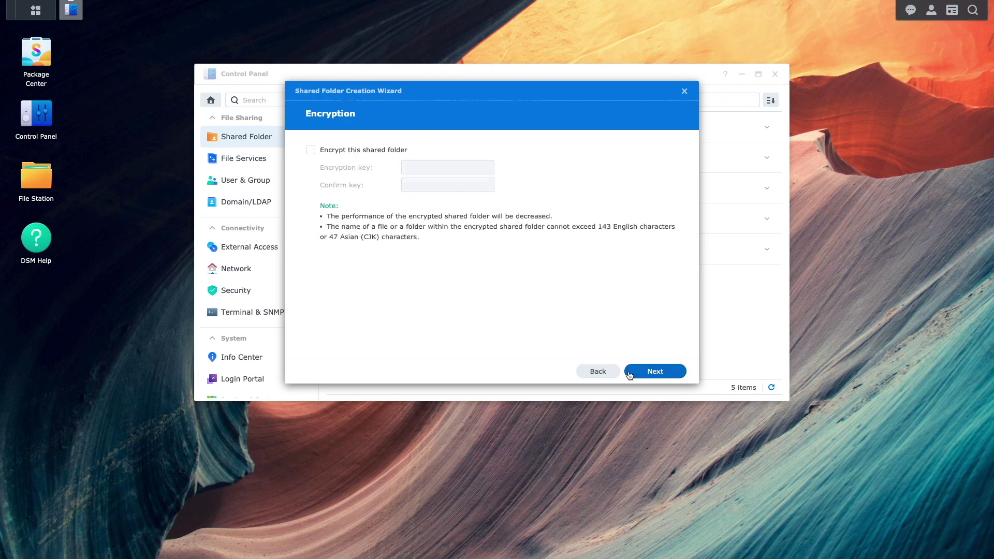
left_click(629, 371)
left_click(630, 372)
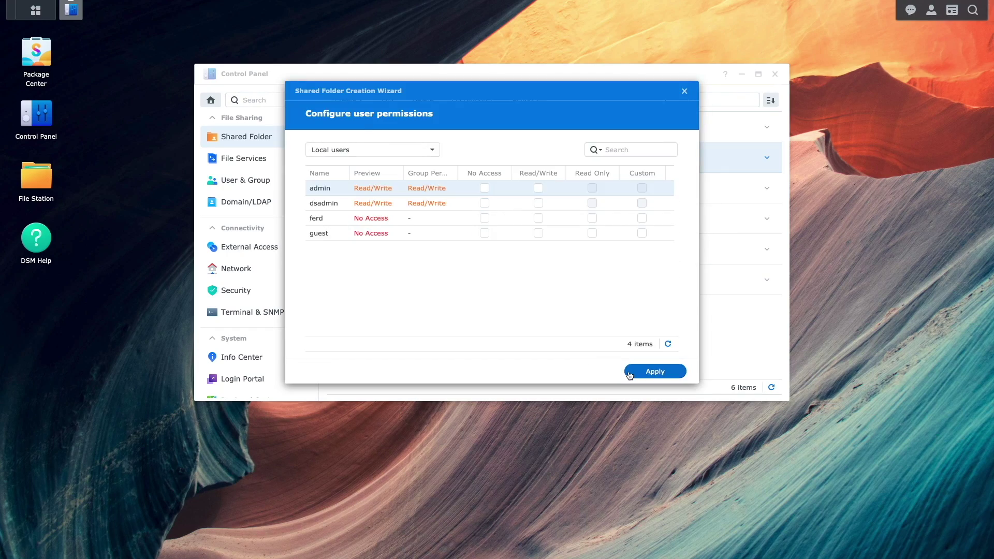
left_click(656, 372)
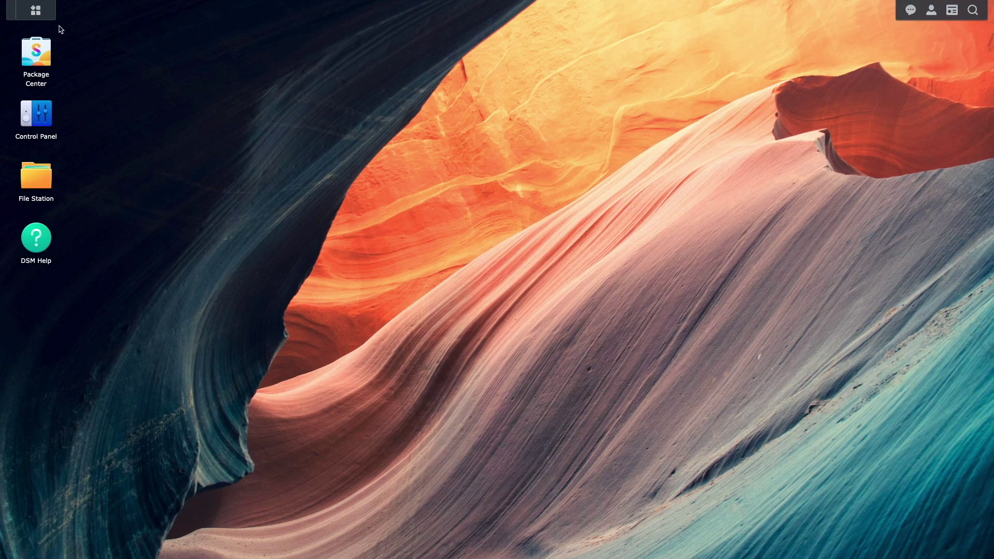
left_click(49, 13)
Launch Hyper Backup and pick Remote NAS device as the backup destination
left_click(616, 177)
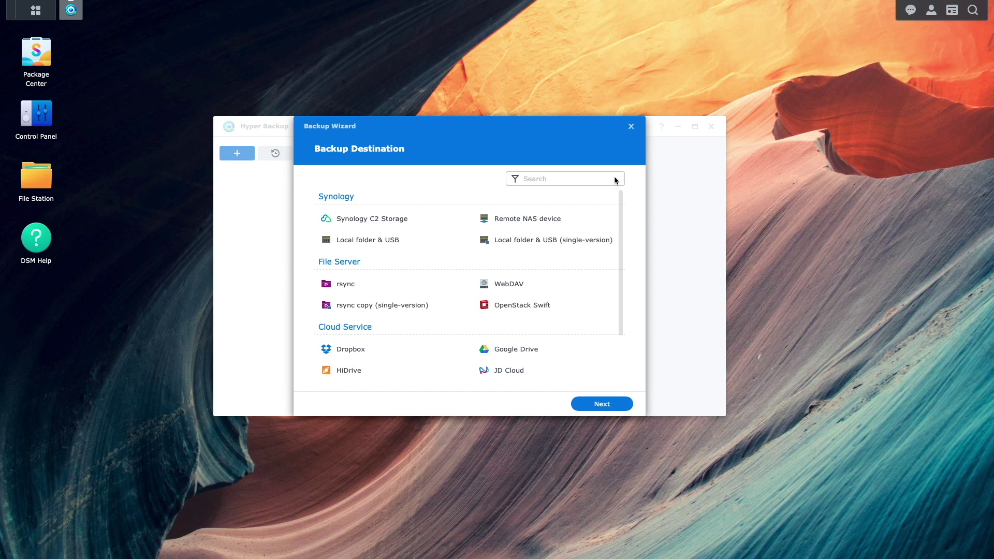
left_click(558, 219)
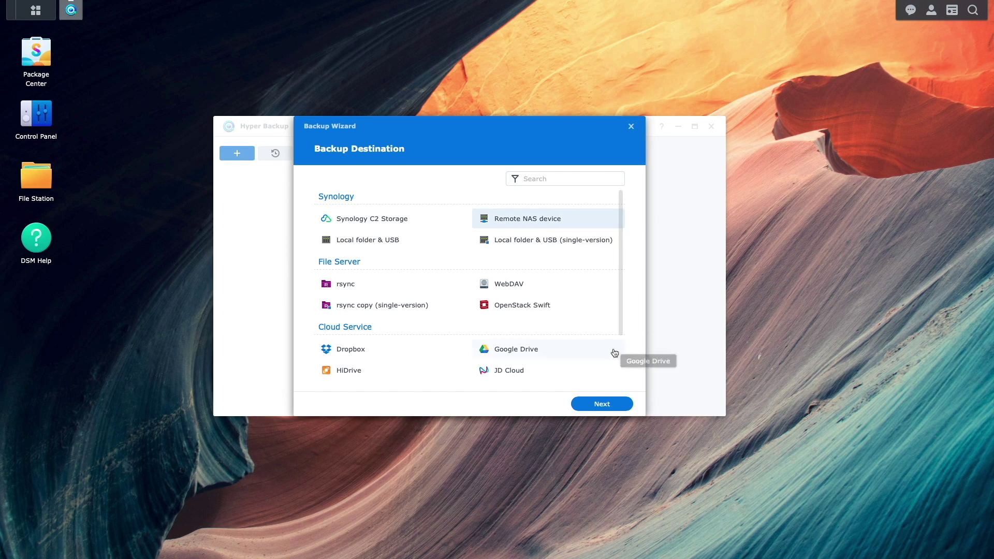
left_click(626, 408)
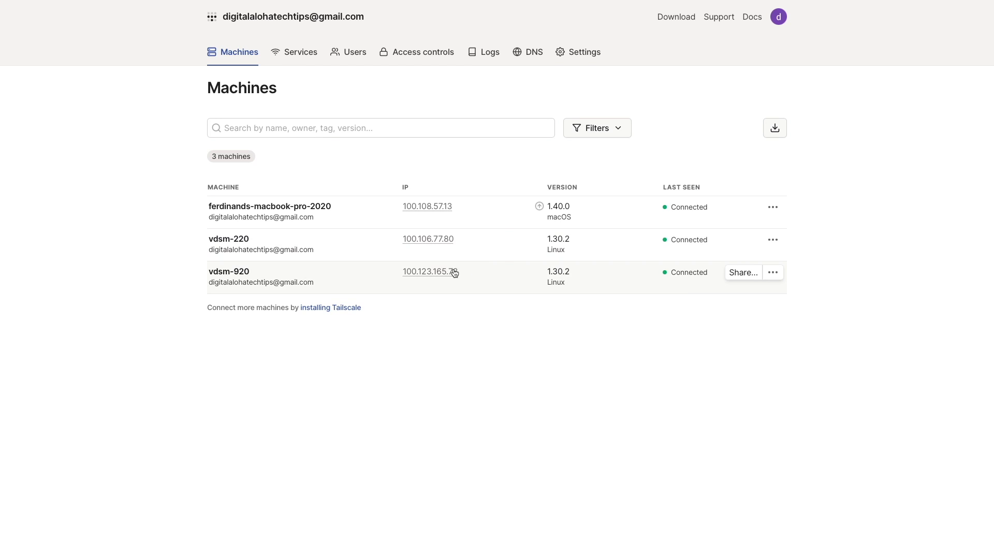
Copy vdsm-920's IPv4 address 100.123.165.78 from the Tailscale Machines page
mouse_move(456, 270)
left_click(481, 251)
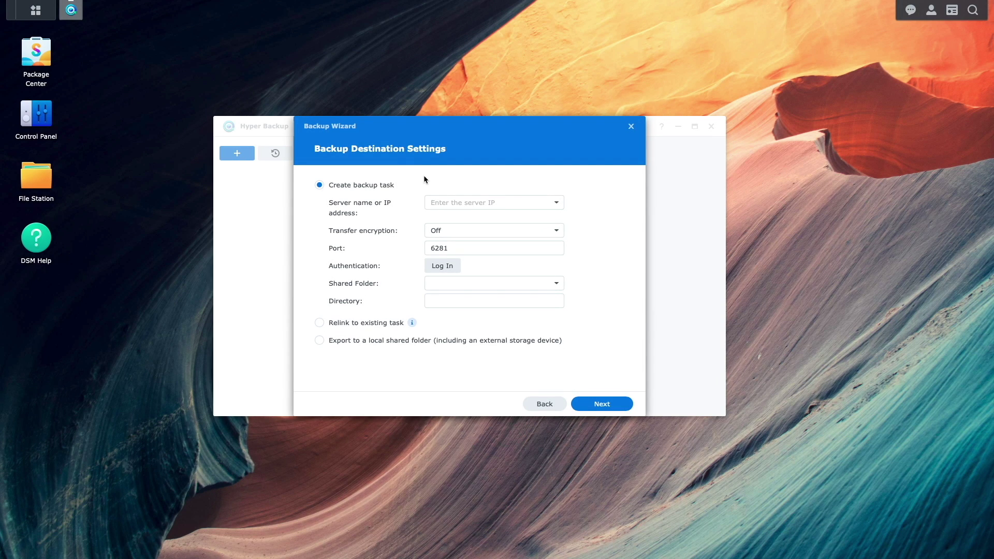
Paste the remote NAS address 100.123.165.78 into the Server name or IP field
left_click(433, 203)
right_click(433, 202)
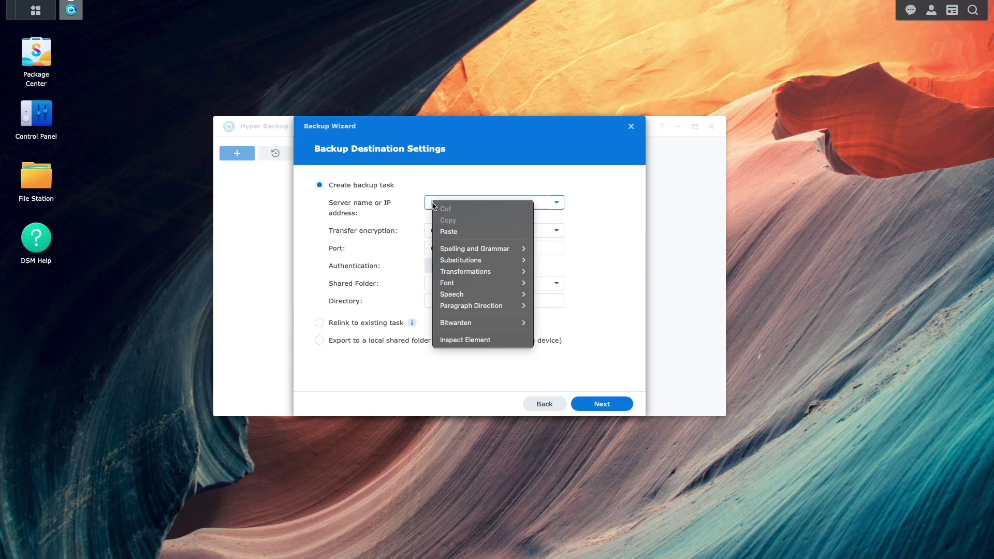
left_click(448, 232)
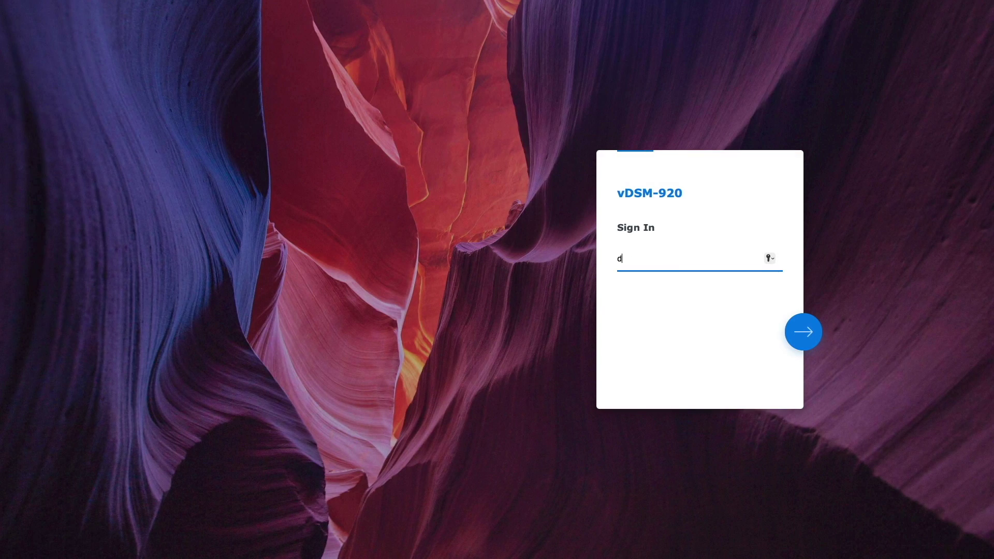
Sign in with the remote NAS admin username and password
key("Return")
type("••••••••••")
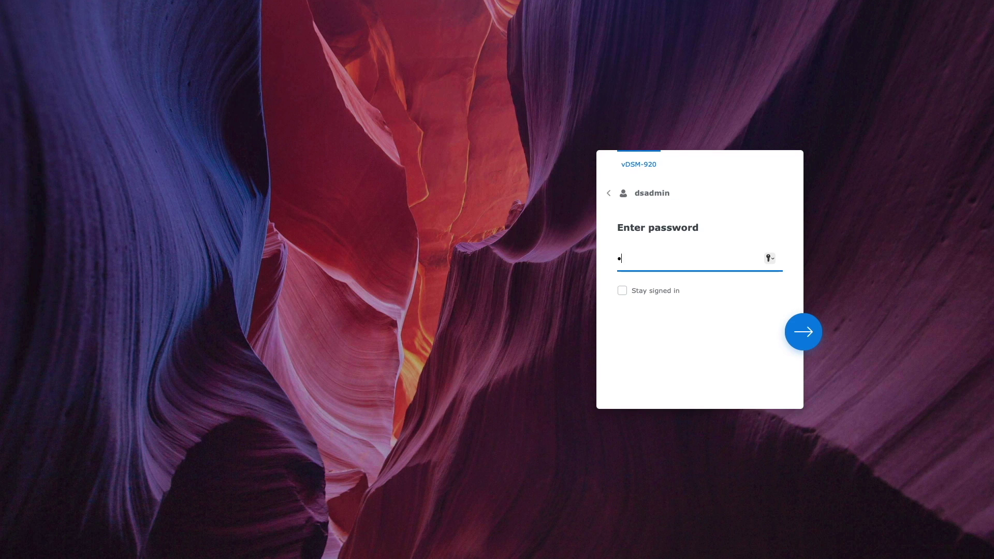
key("Return")
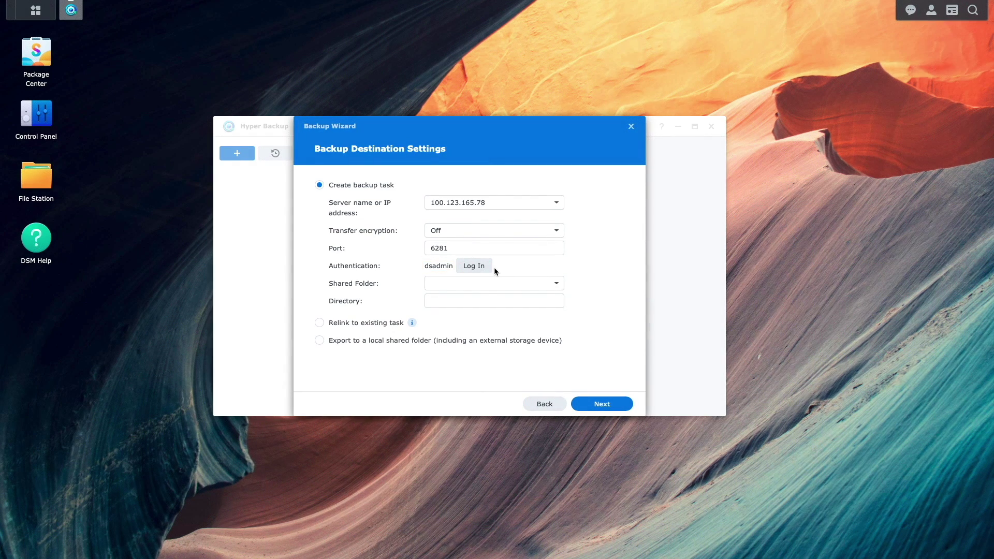
Choose the FolderForBackups shared folder and set the directory to vDSM-220_FilesToBackup
left_click(557, 285)
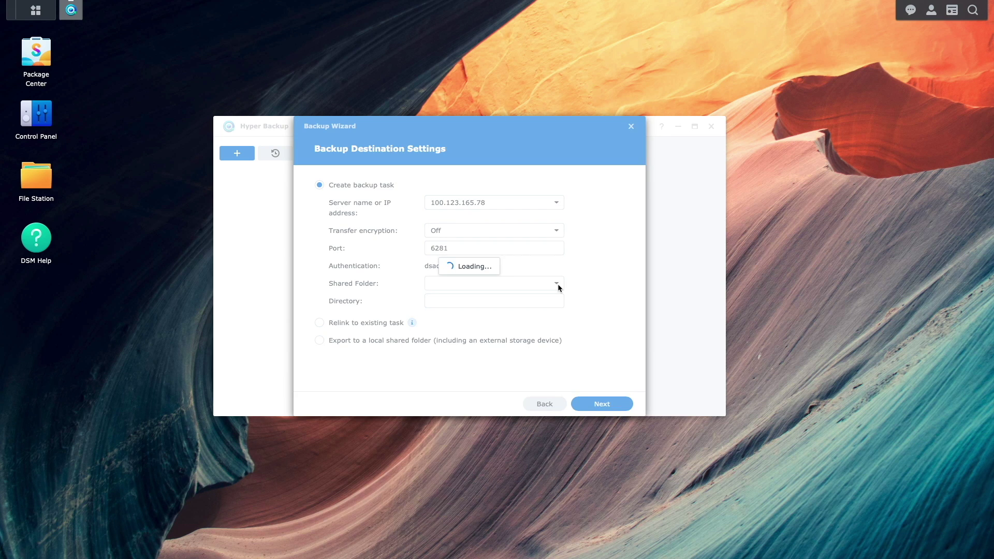
left_click(515, 318)
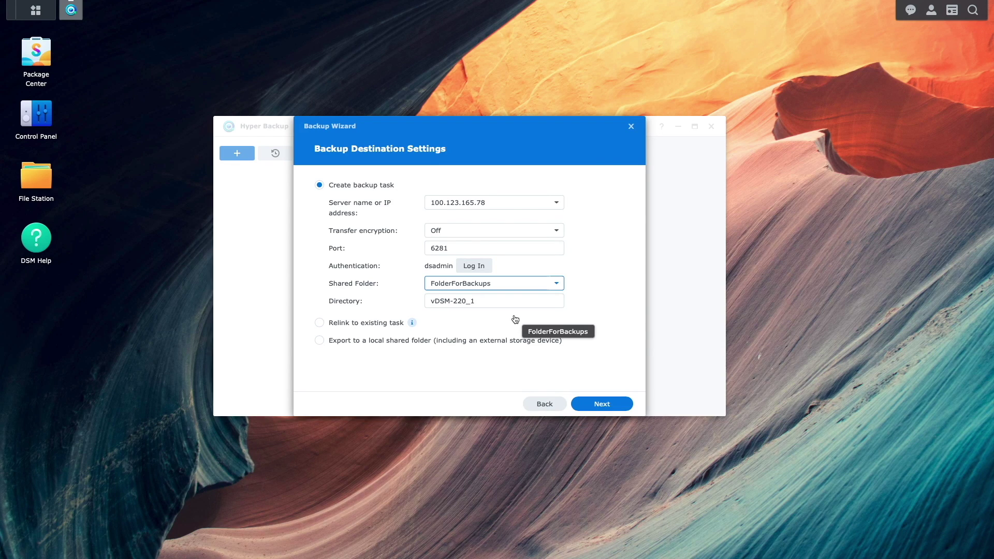
left_click(552, 301)
key("BackSpace")
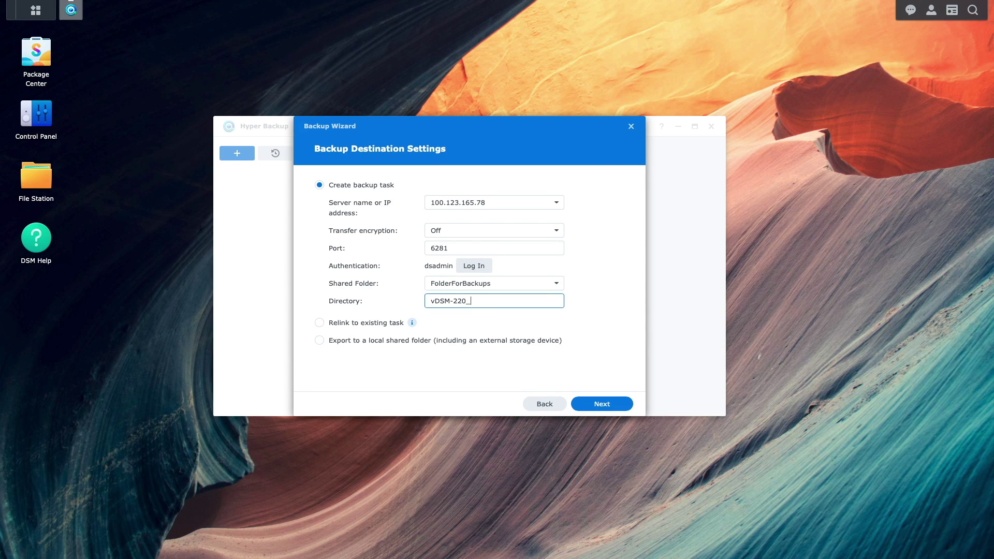
type("FilesToBackup")
left_click(581, 404)
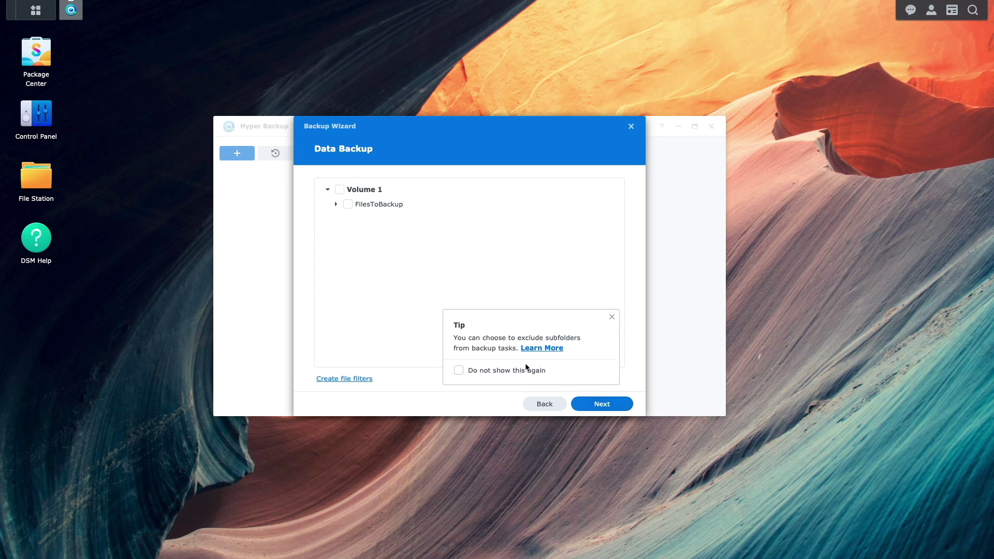
Tick FilesToBackup under Volume 1 and skip the application backup page
left_click(349, 206)
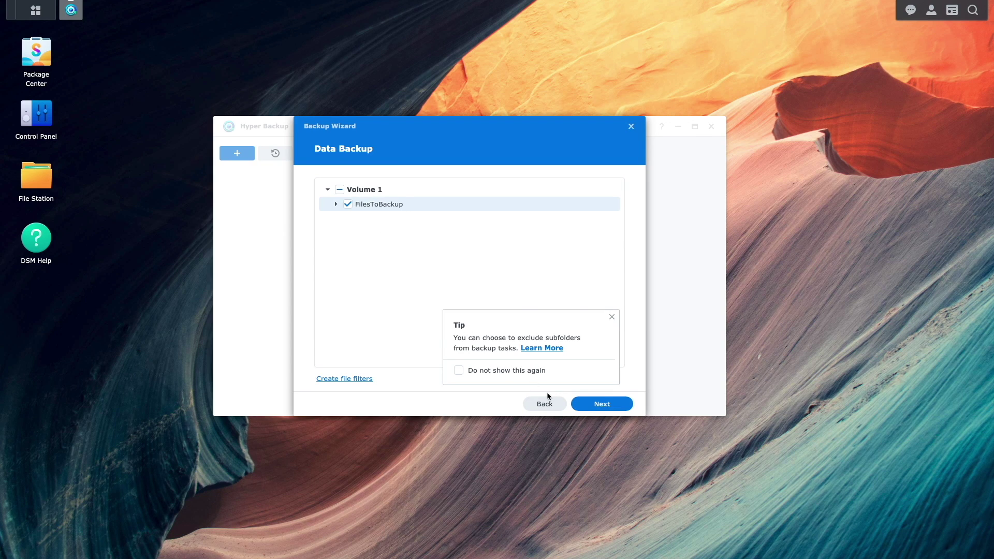
left_click(584, 409)
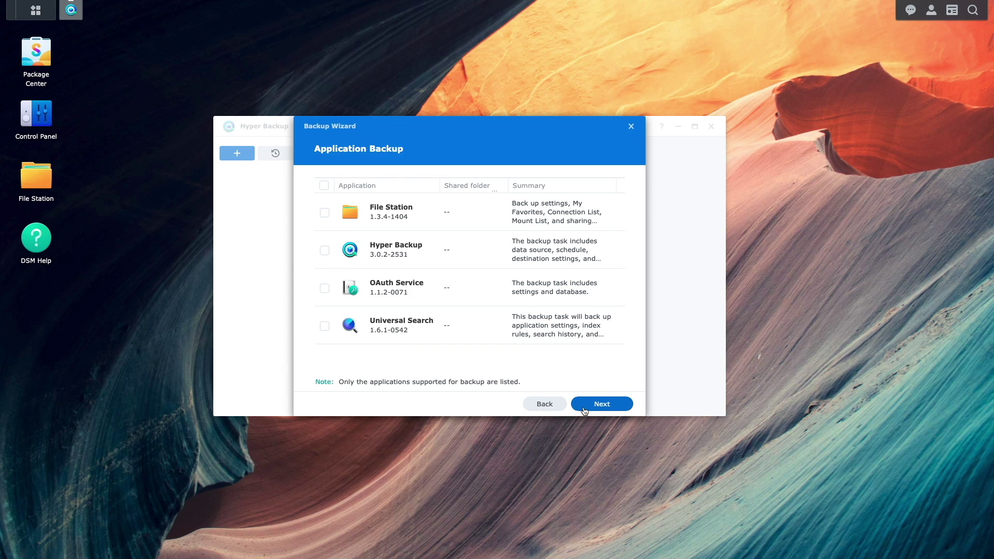
left_click(585, 409)
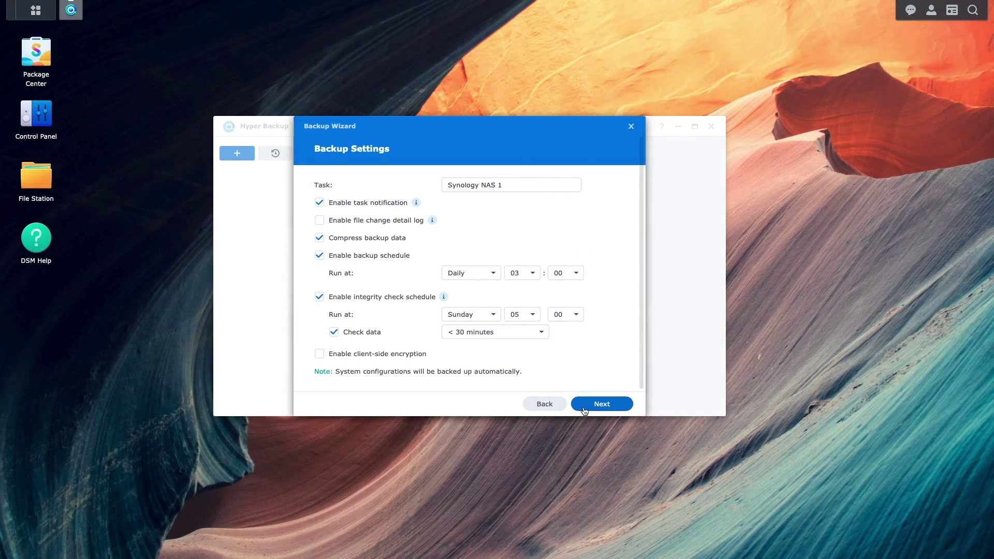
Name the task 'Hyper Backup To DS920', keeping the daily 03:00 schedule
triple_click(521, 186)
type("Hyper")
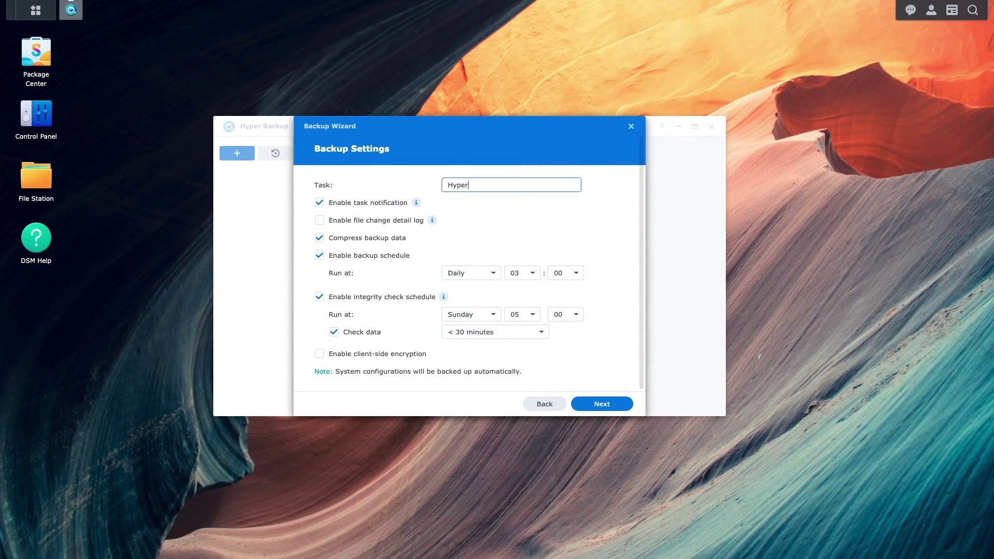
type(" Backup To DS920")
left_click(585, 408)
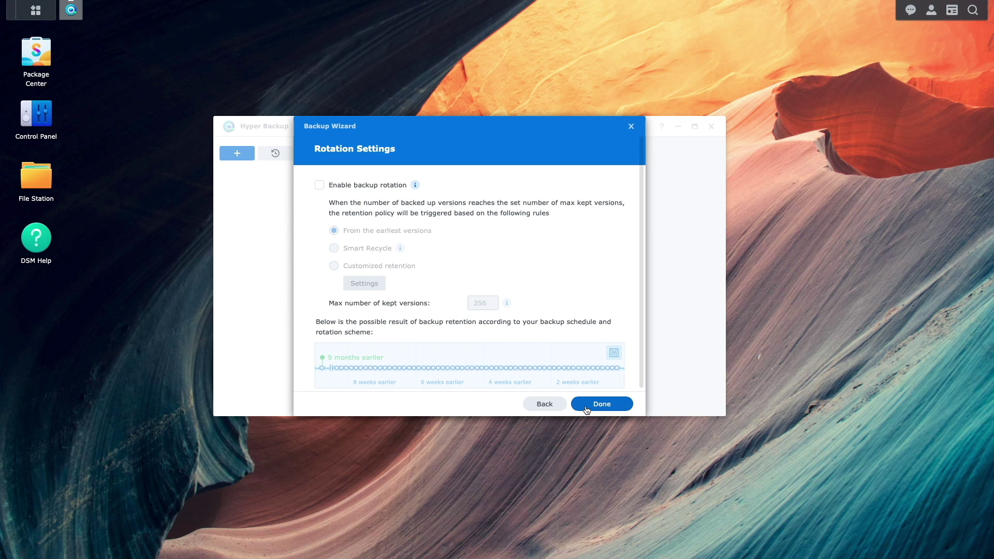
Finish the wizard with rotation off and confirm backing up now
left_click(586, 409)
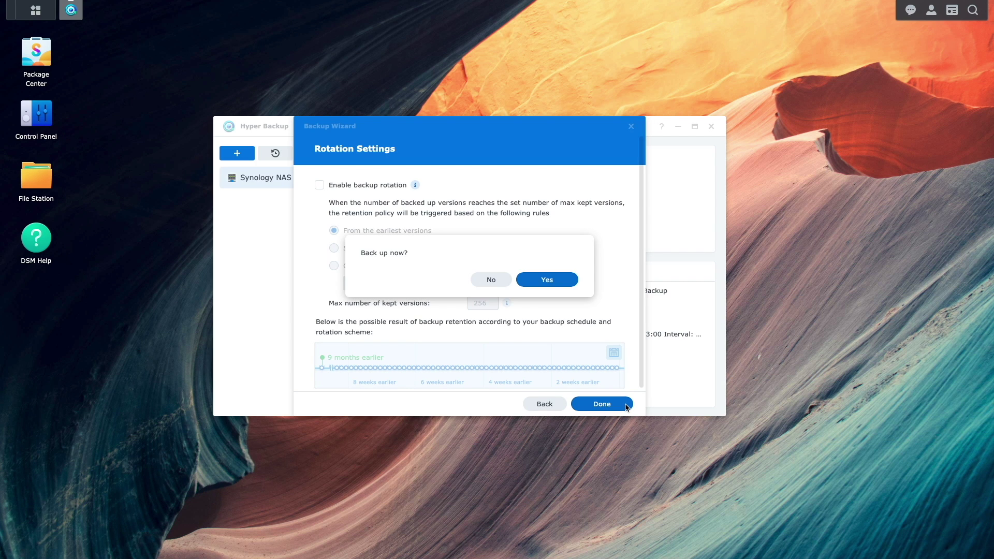
left_click(569, 280)
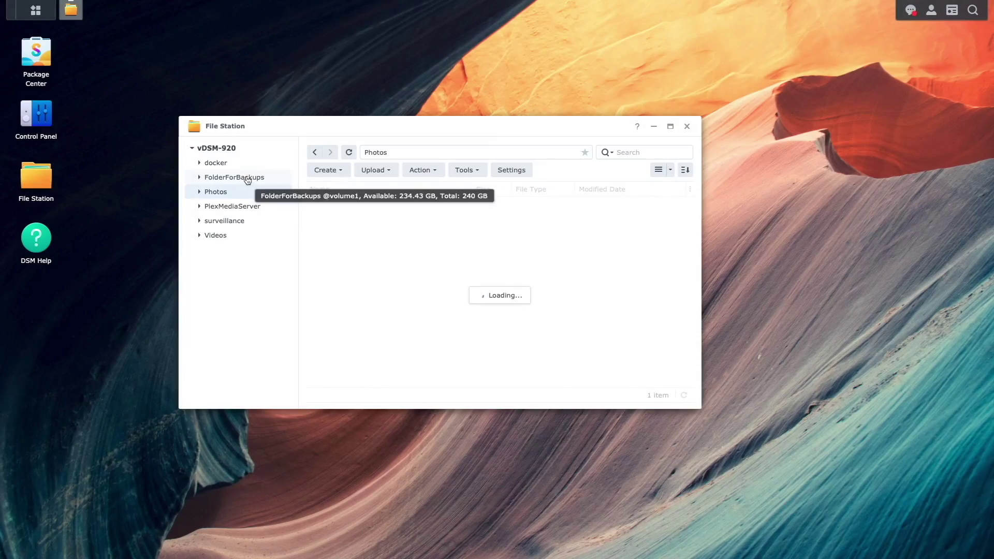
Delete the vDSM-220_FilesToBackup.hbk folder inside FolderForBackups in File Station
left_click(234, 177)
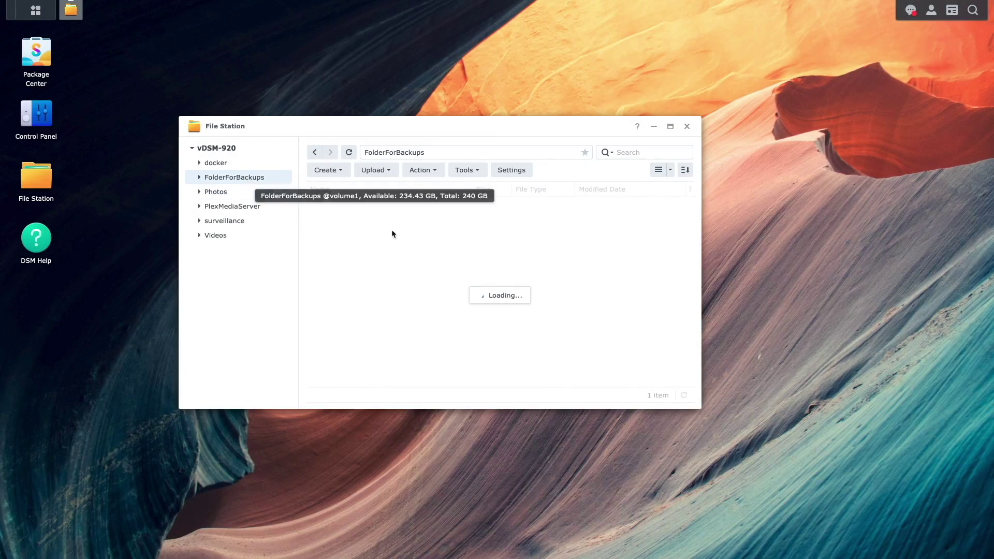
right_click(415, 220)
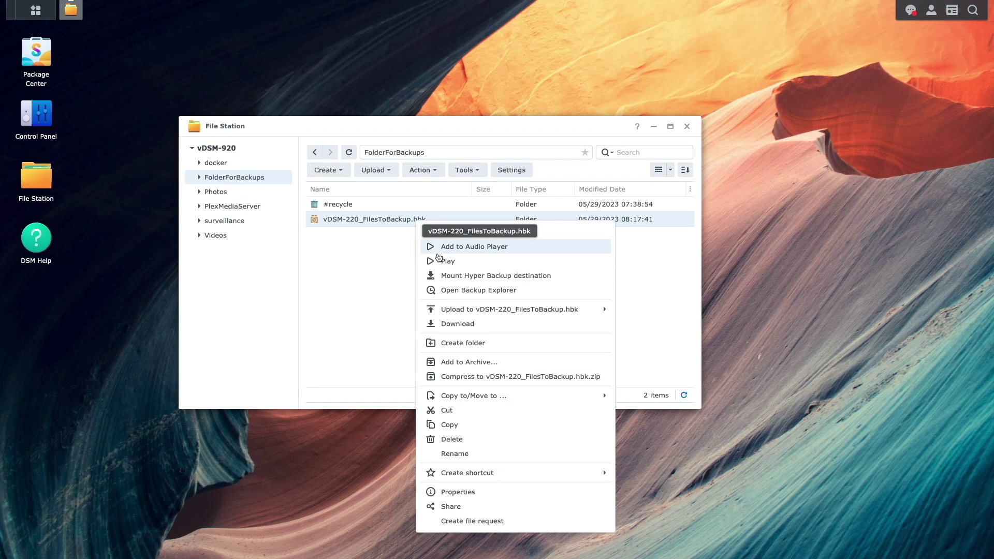
left_click(450, 440)
left_click(506, 282)
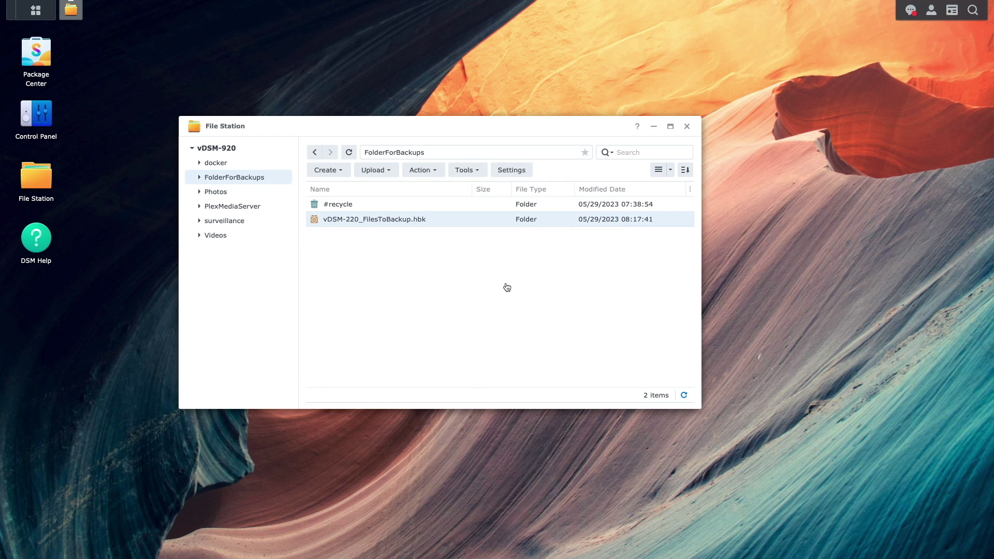